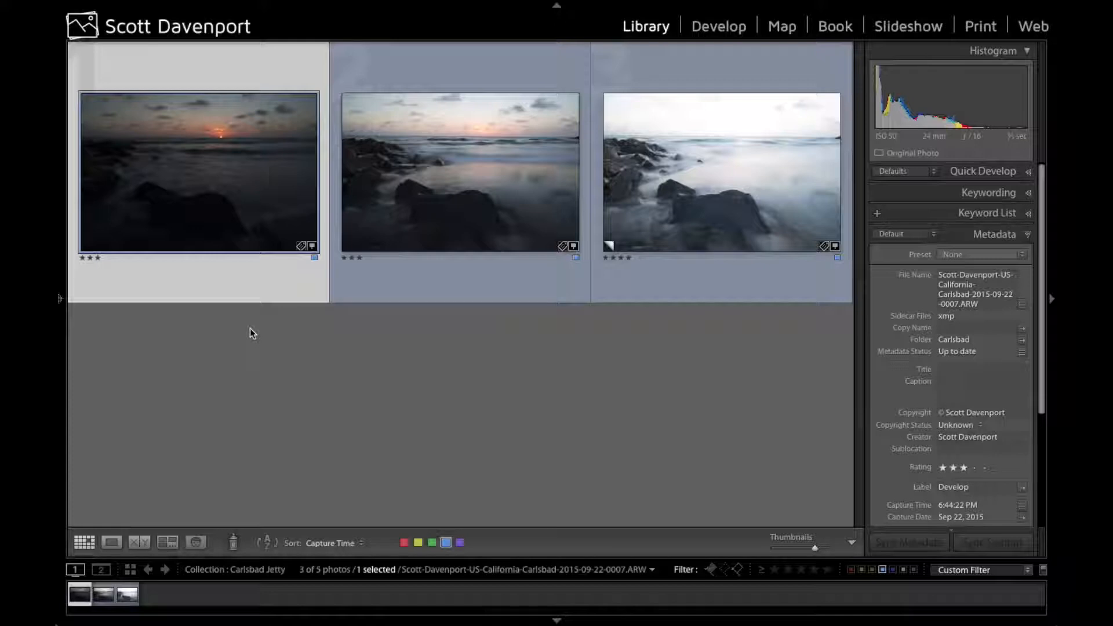
View the three seascape exposures one at a time at full size, from the darkest to the brightest.
click(237, 169)
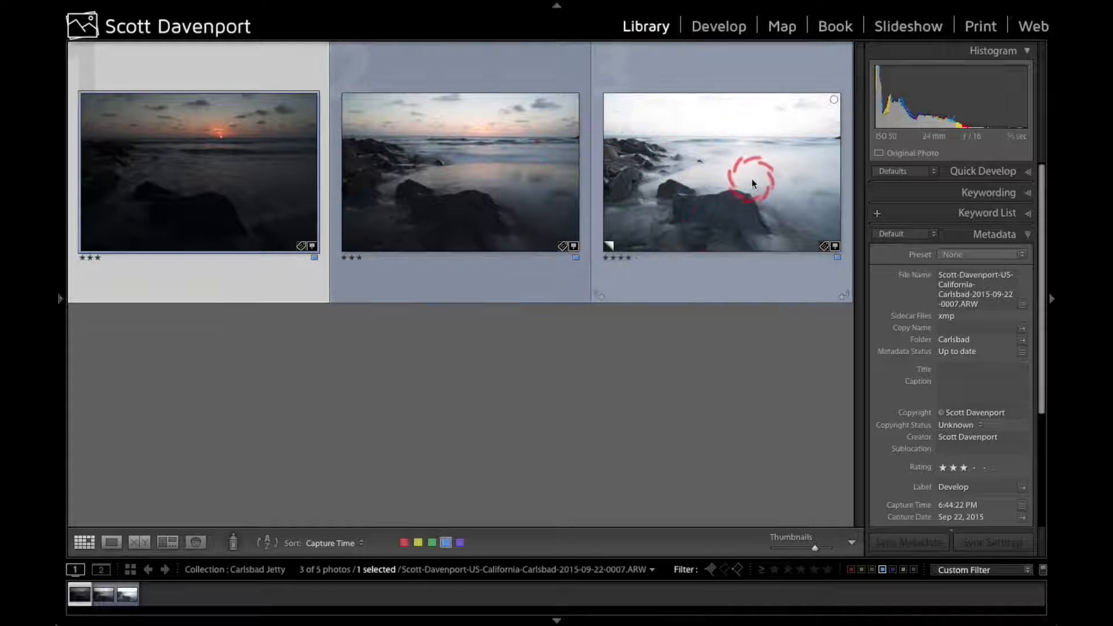
mouse_move(751, 178)
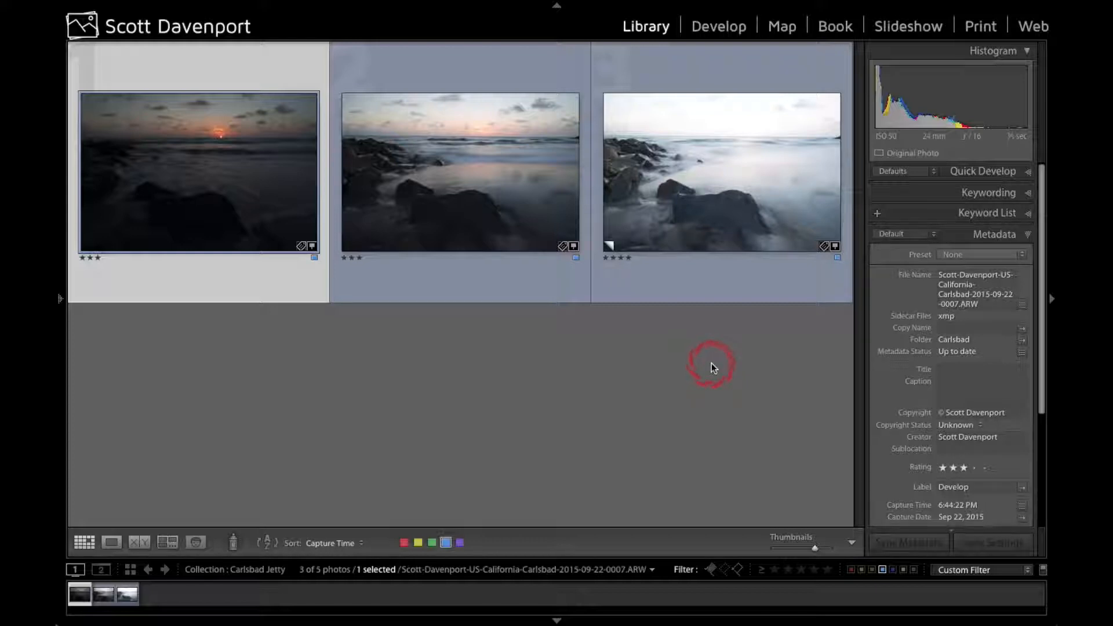
key(e)
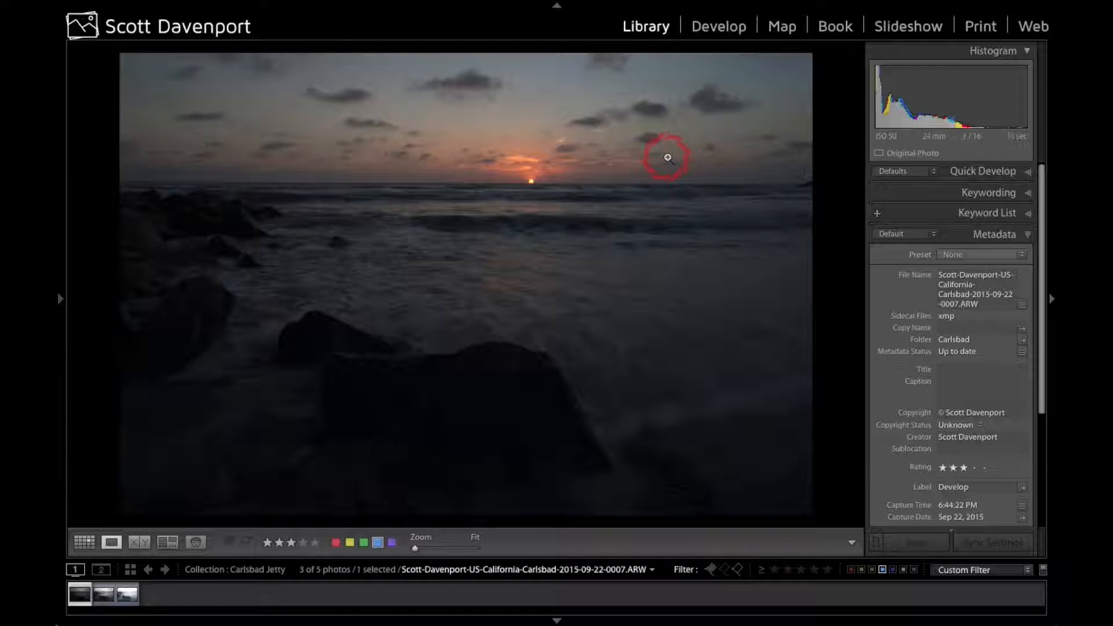
key(Right)
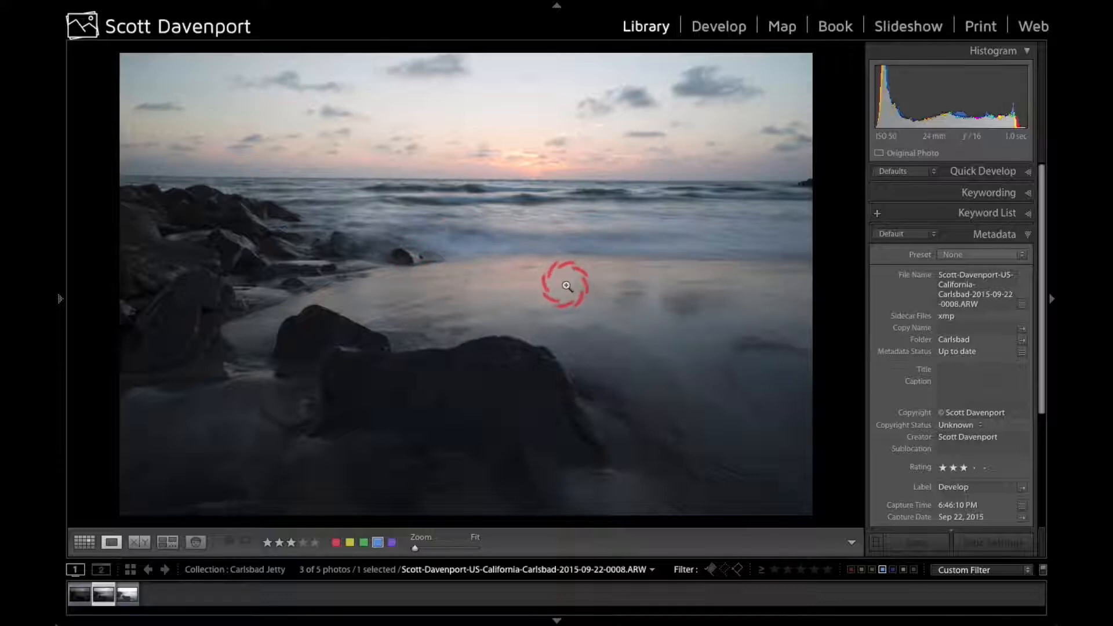
key(Right)
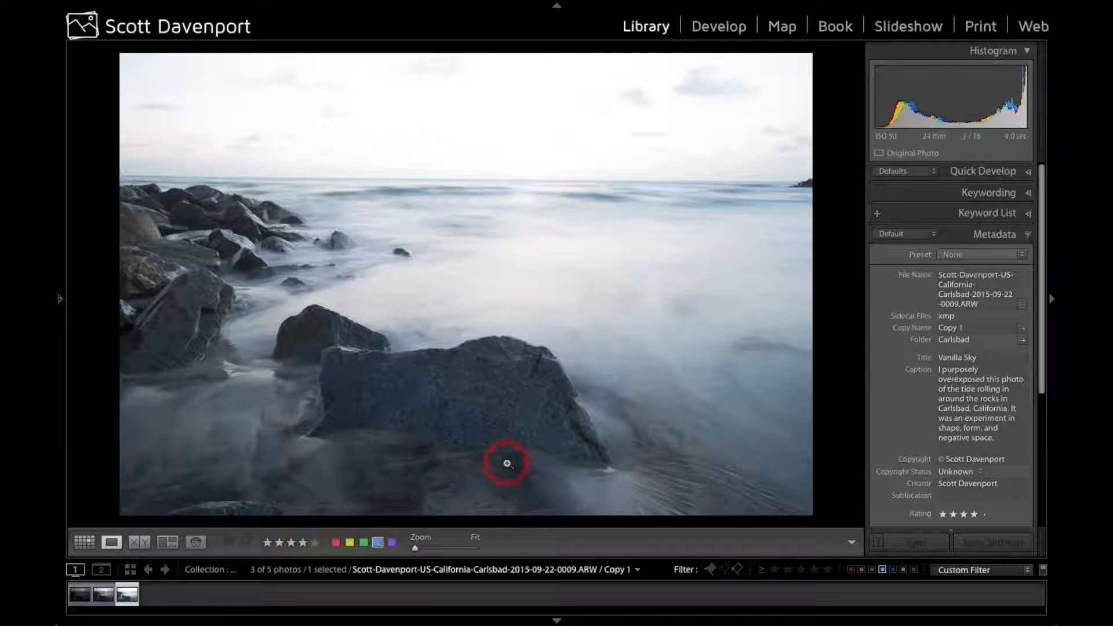
Open the brightest exposure for developing and check it for highlight and shadow clipping.
click(714, 27)
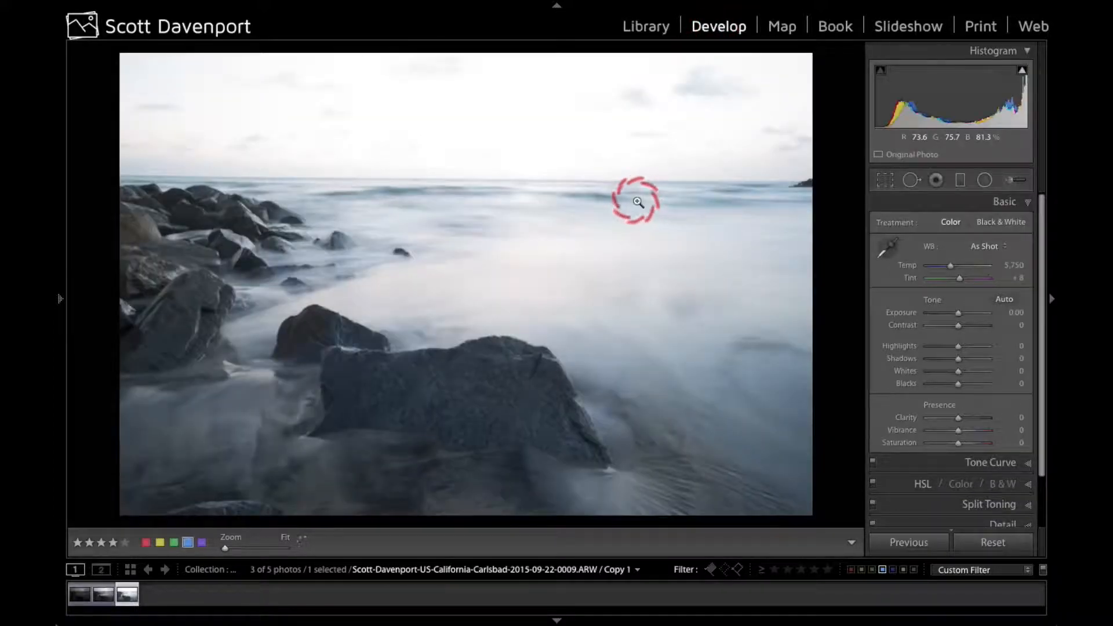
key(j)
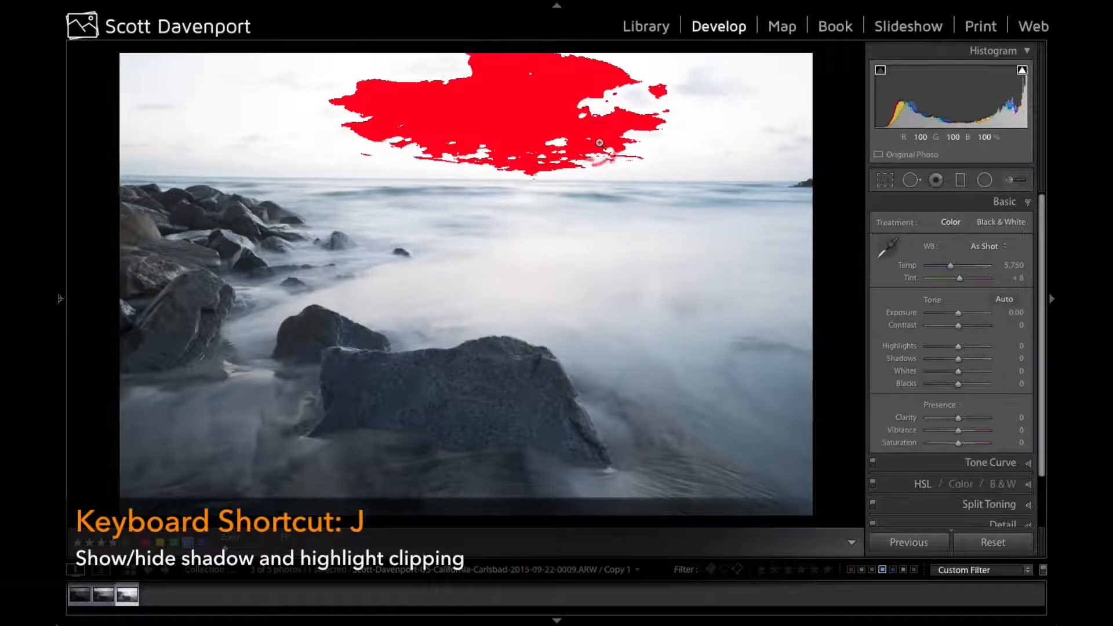
key(j)
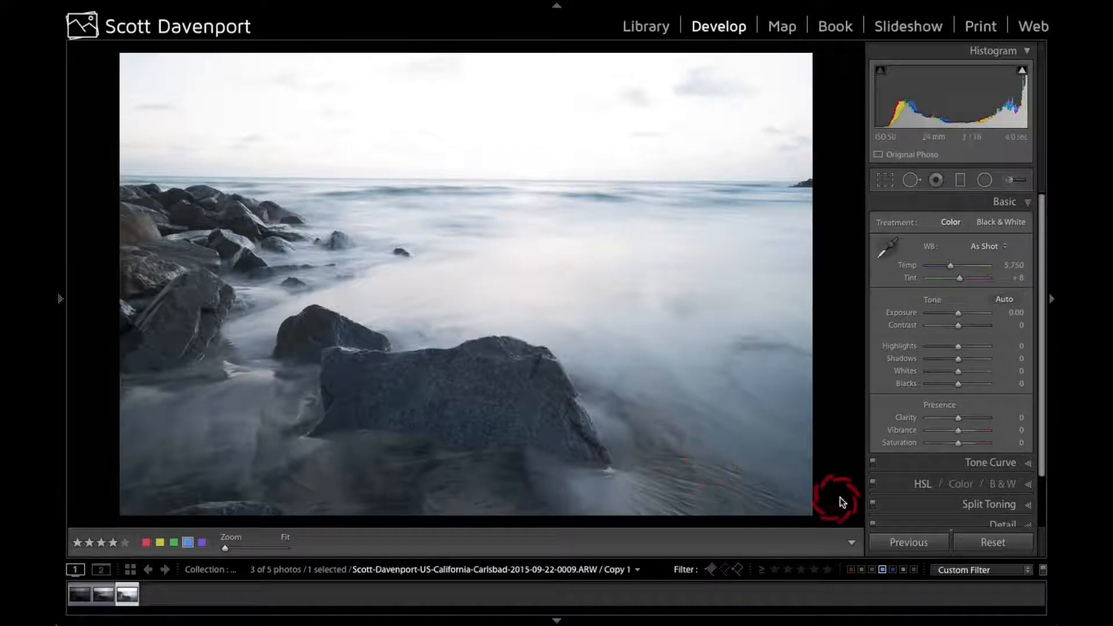
Remove the blue label filter and open the third photo of the collection.
click(883, 571)
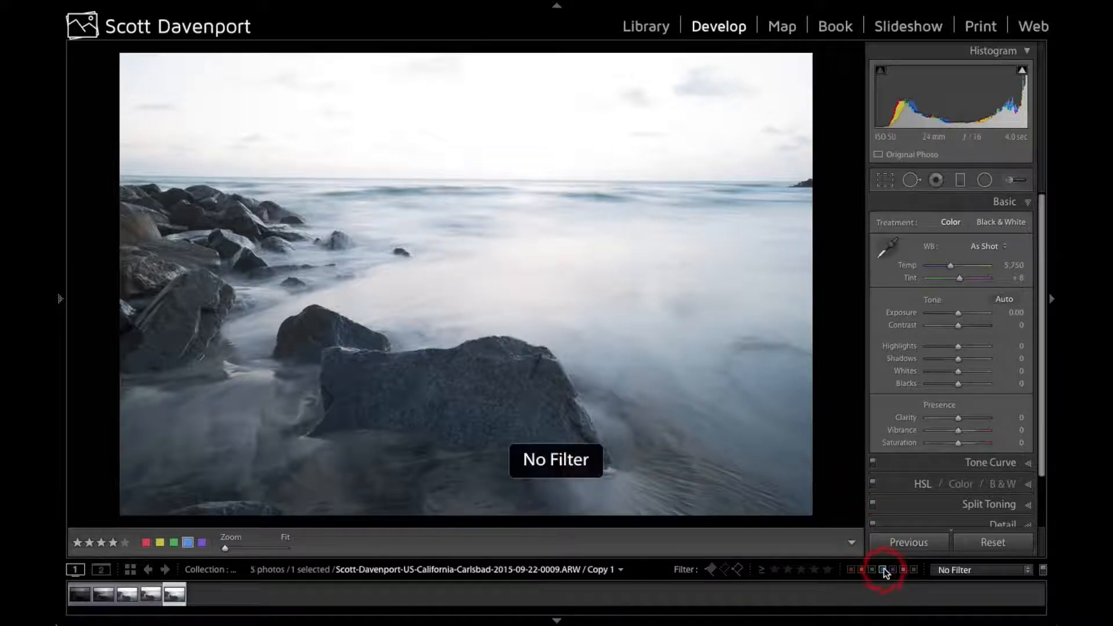
click(125, 597)
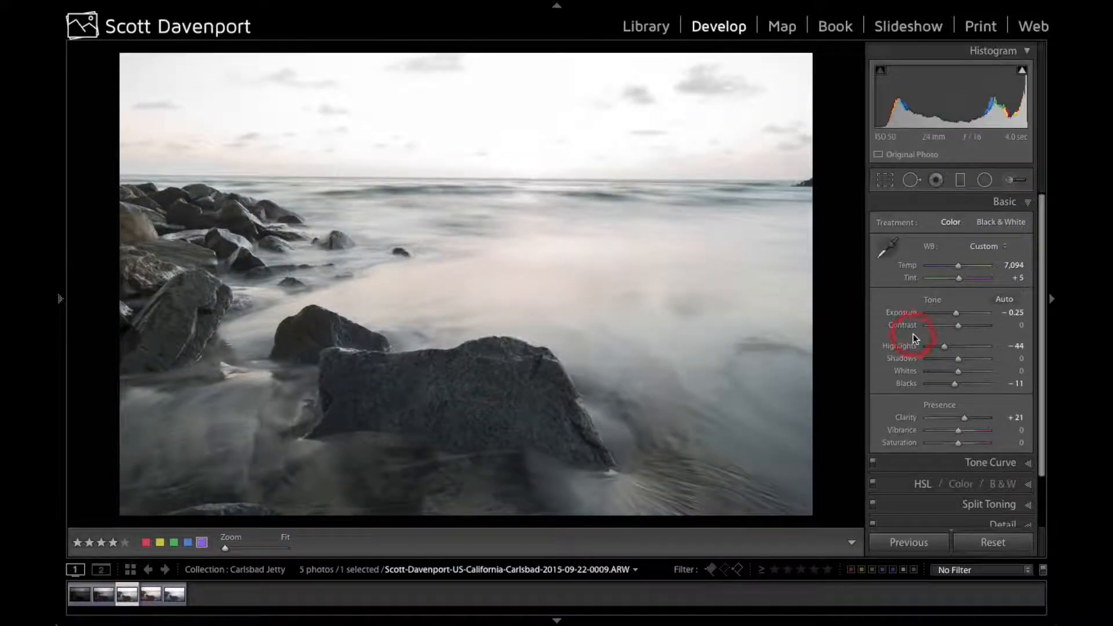
Enable profile corrections for the photo in the basic Lens Corrections settings.
scroll(913, 335, down, 2)
scroll(913, 334, down, 5)
click(968, 488)
click(884, 329)
click(963, 293)
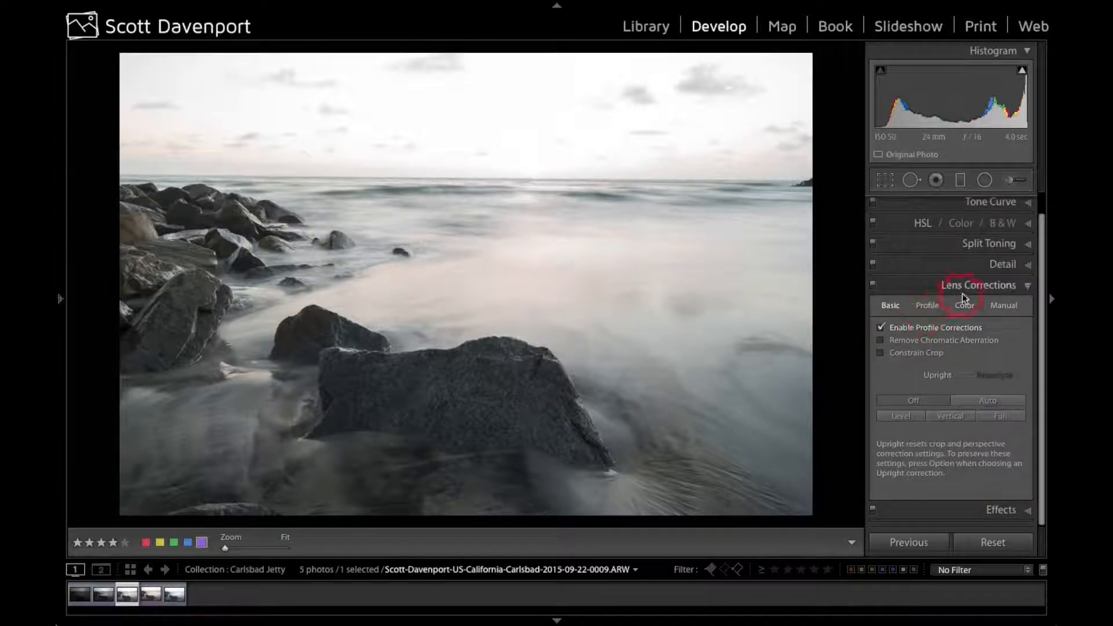
Return to the photo's Basic adjustments and check for remaining highlight and shadow clipping.
click(1003, 202)
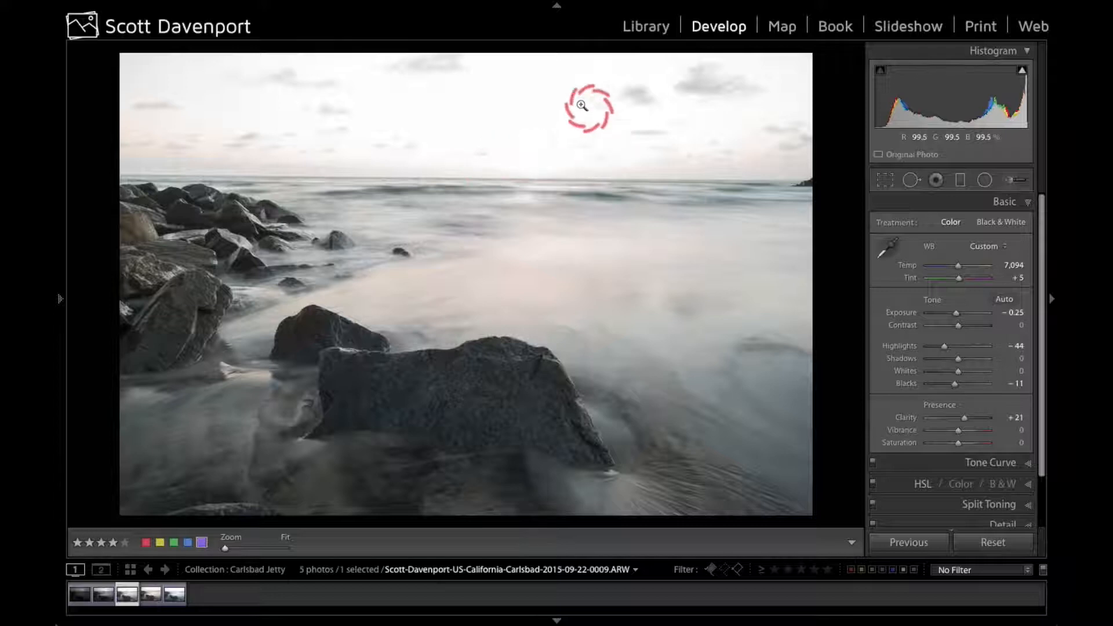
key(j)
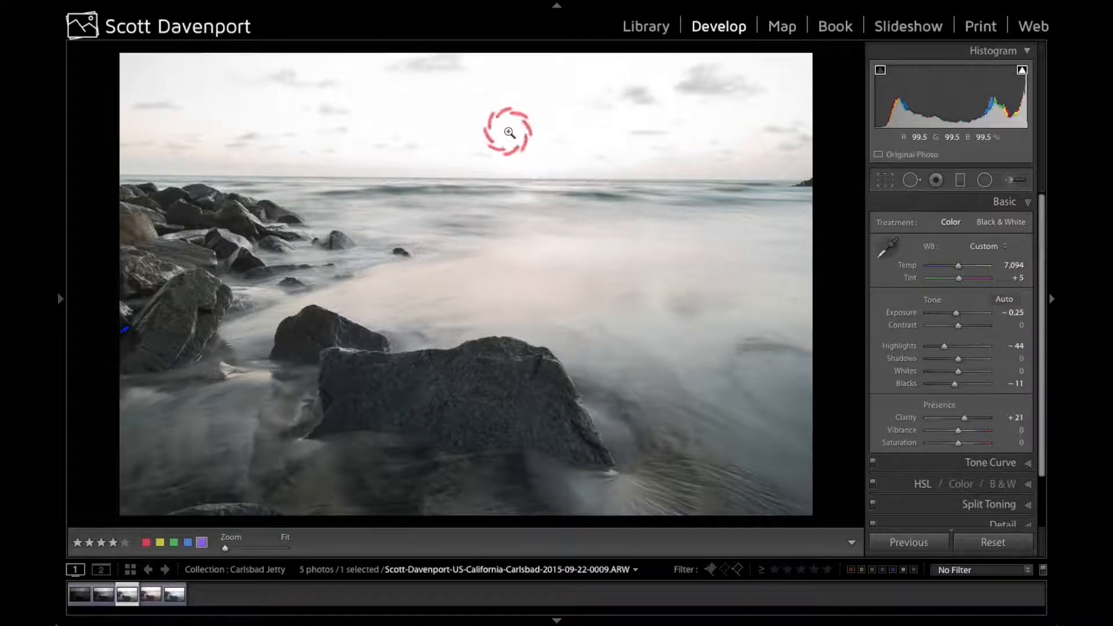
key(j)
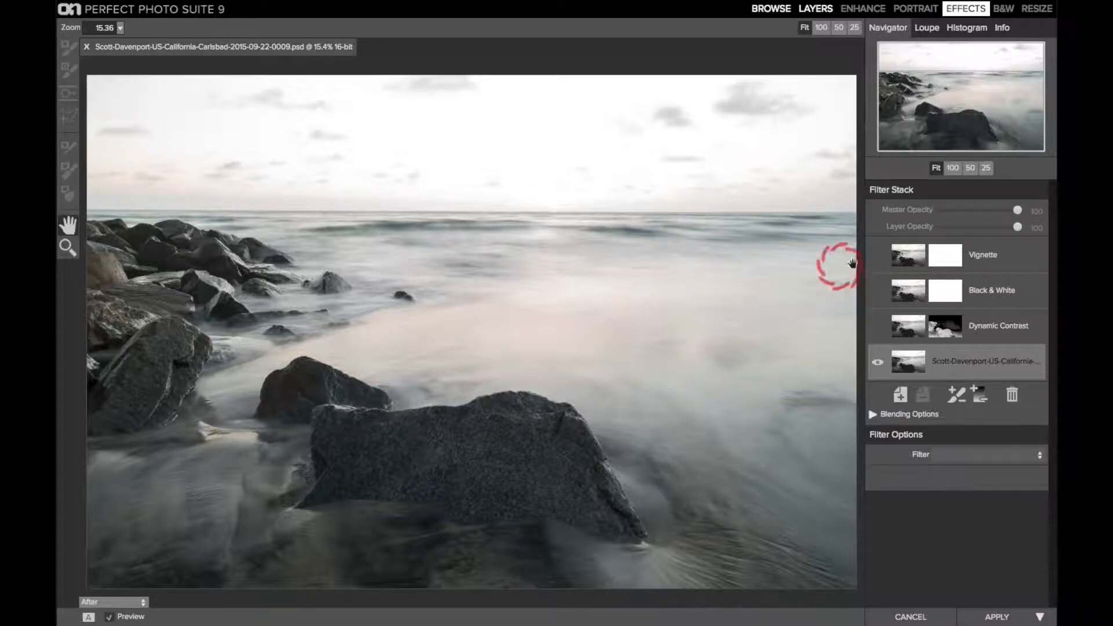
Turn on the Dynamic Contrast filter and inspect its mask in the grayscale mask view.
click(987, 329)
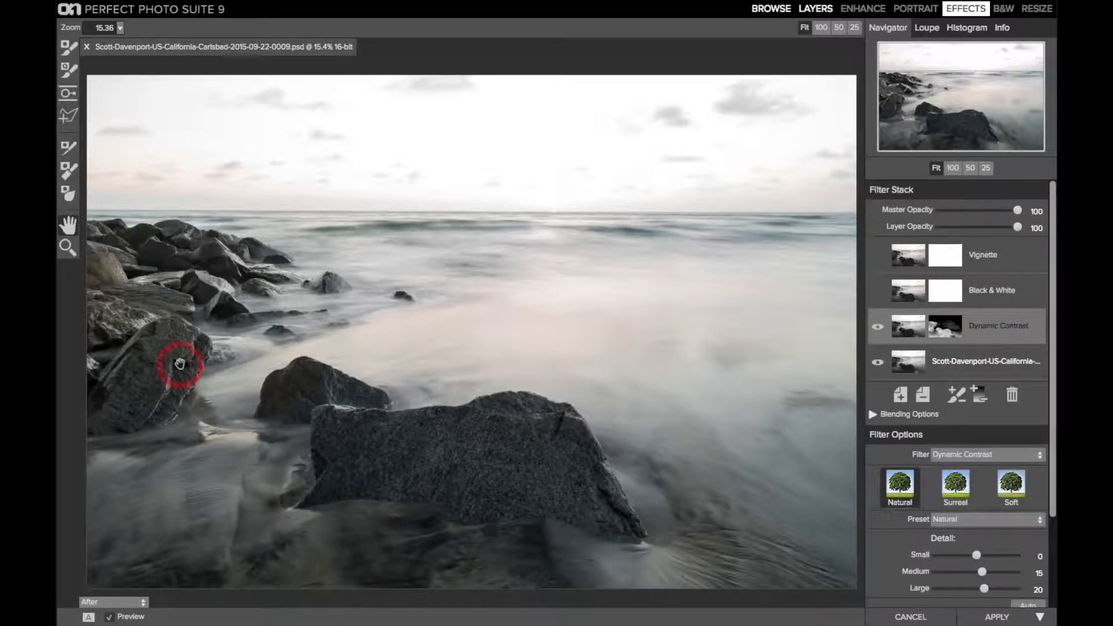
click(129, 609)
click(134, 593)
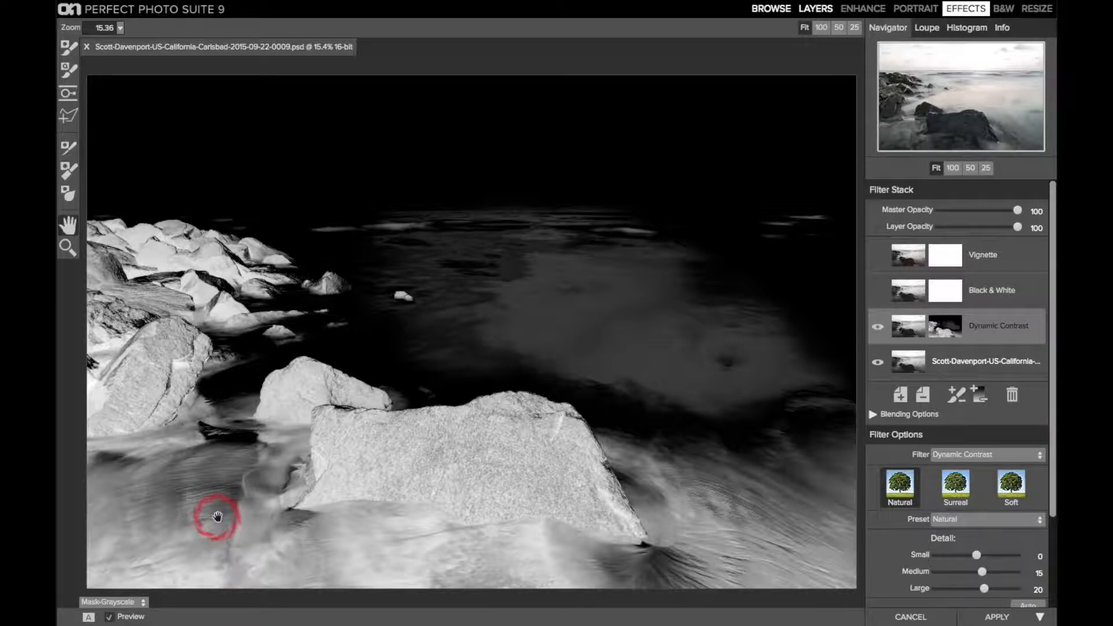
key(ctrl+m)
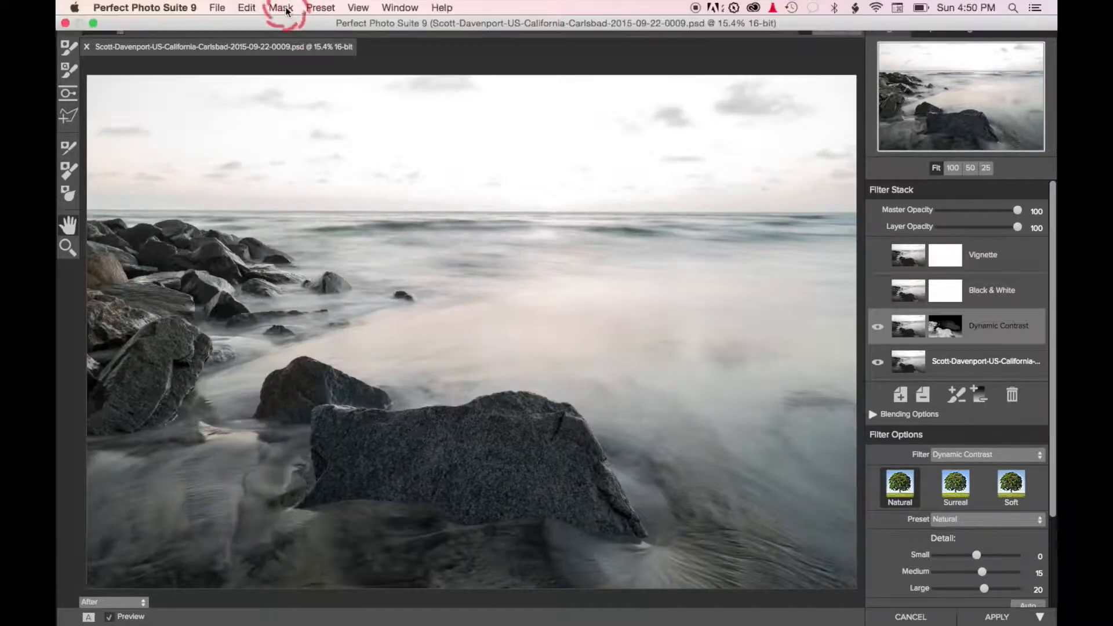
Copy the mask of the Dynamic Contrast filter.
click(281, 8)
click(336, 155)
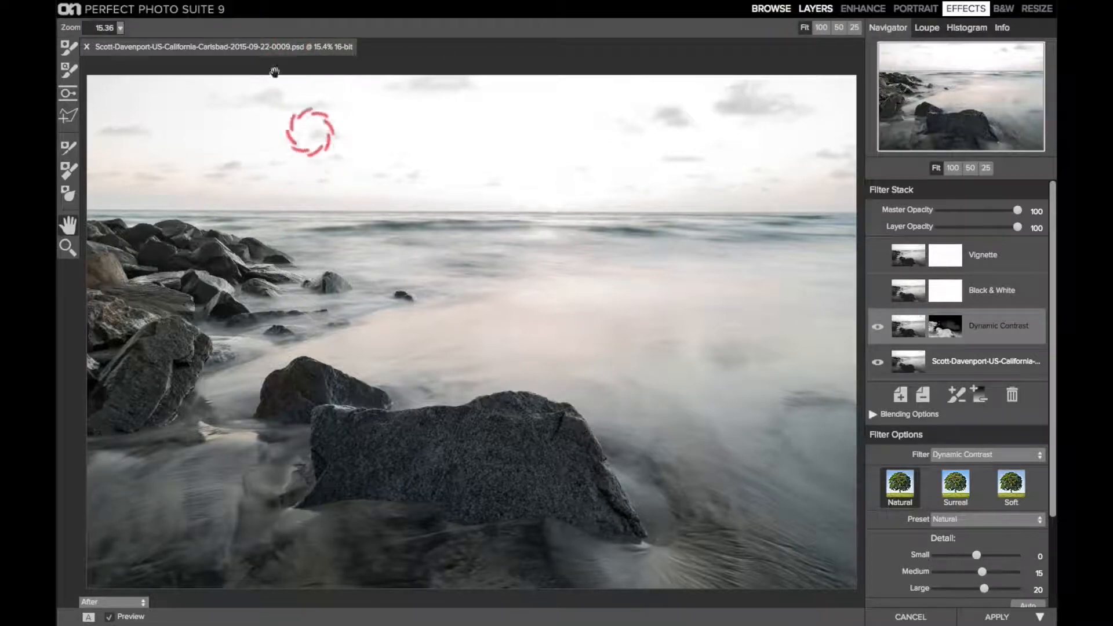
Create a luminosity mask for the Dynamic Contrast filter and examine it in the grayscale mask view.
click(282, 7)
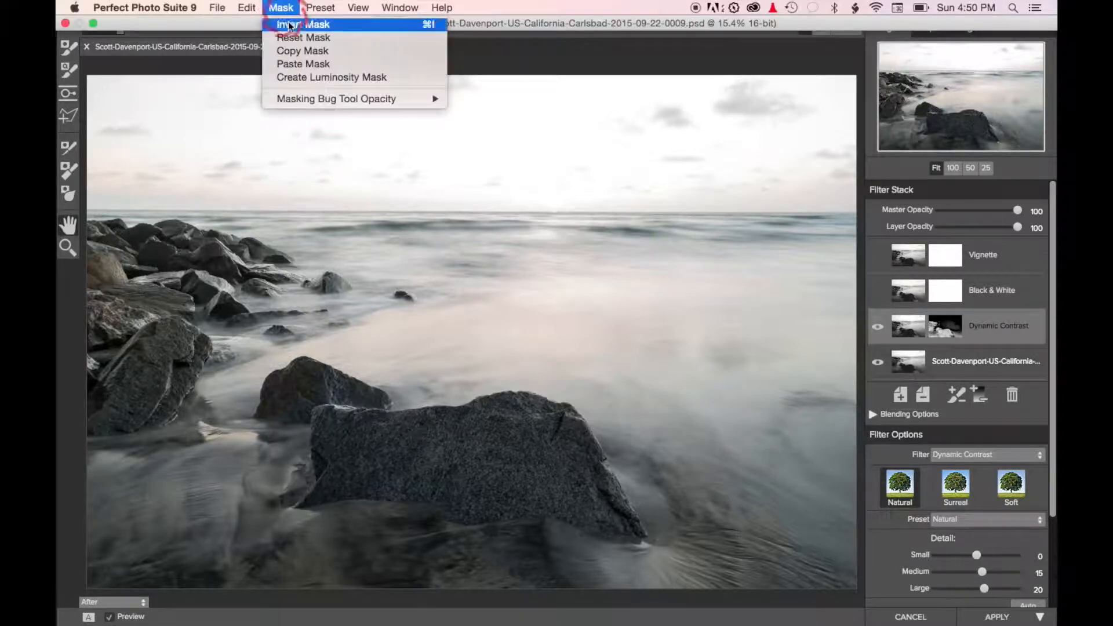
click(301, 82)
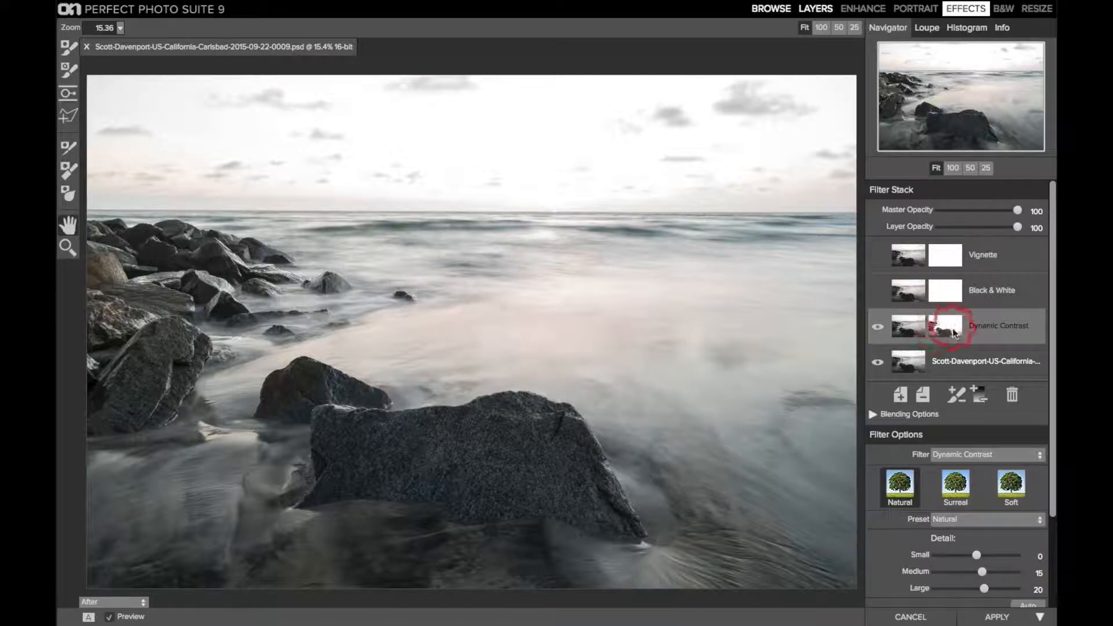
key(ctrl+m)
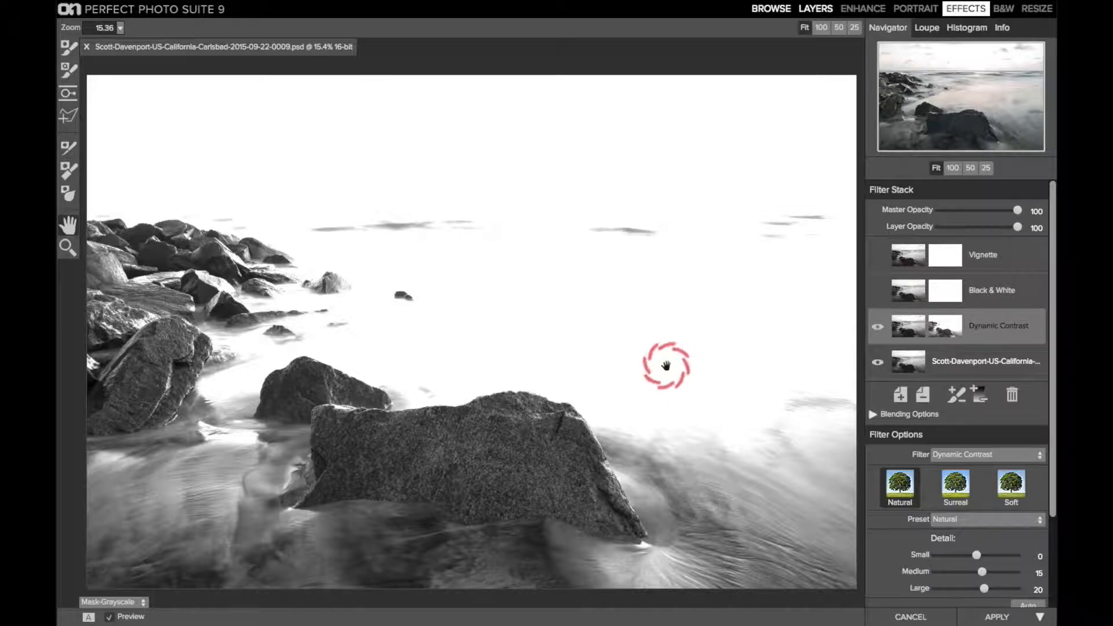
key(ctrl+m)
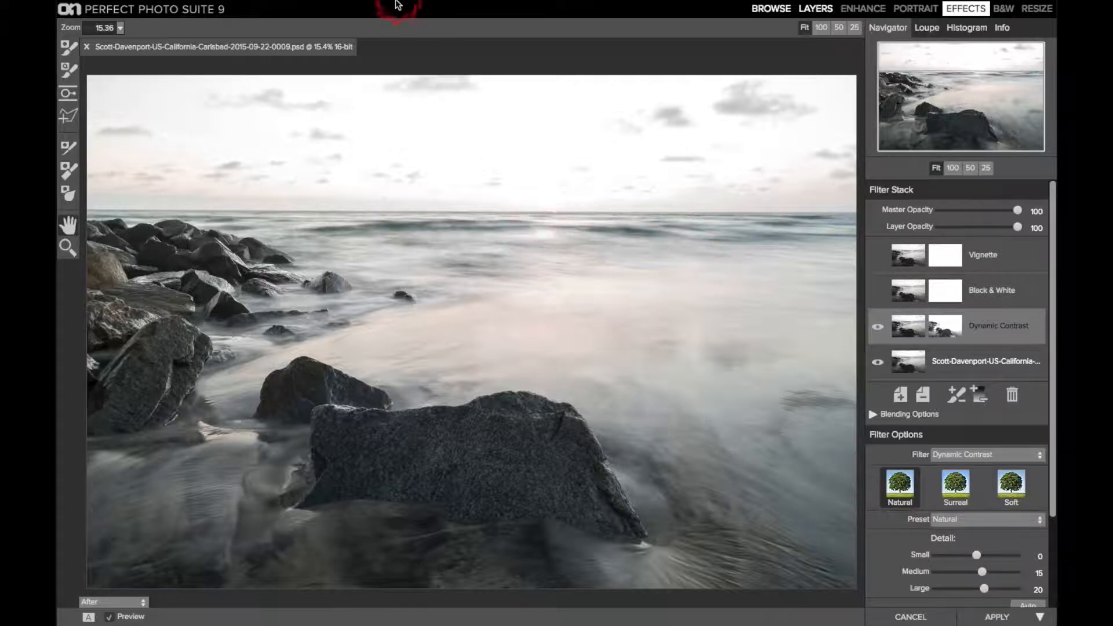
Invert the Dynamic Contrast filter's luminosity mask.
mouse_move(364, 8)
click(282, 8)
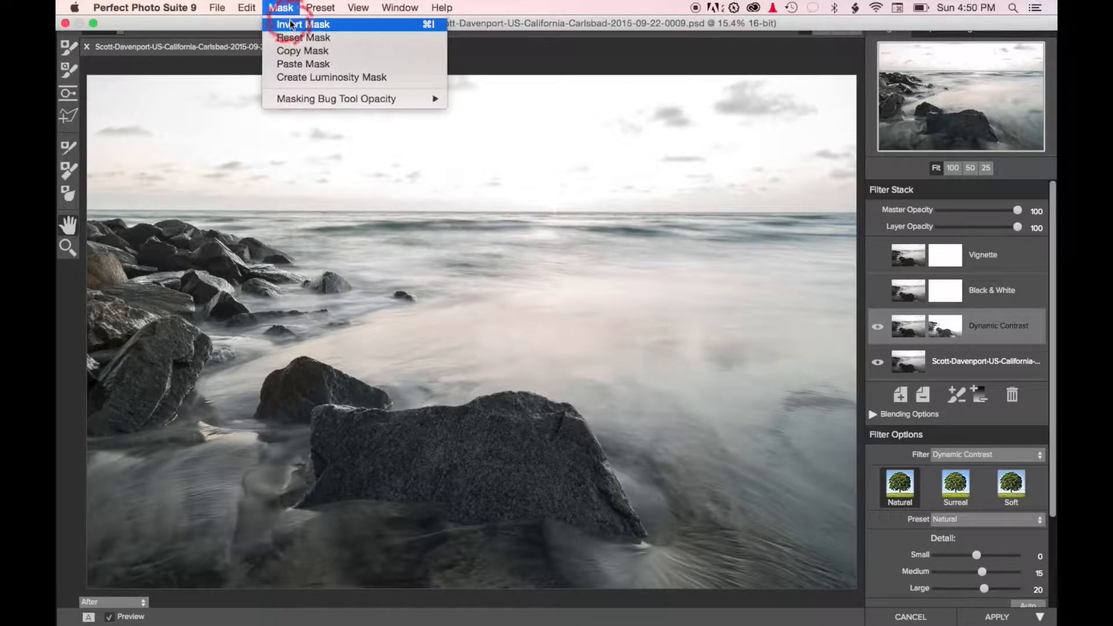
click(291, 24)
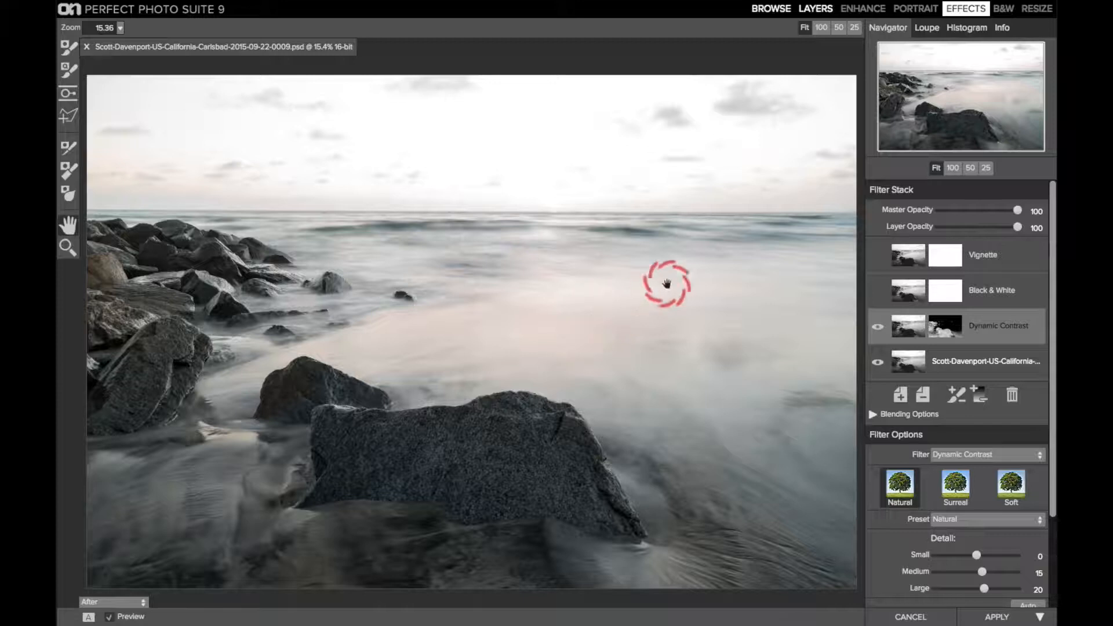
Paint the Dynamic Contrast effect into the smooth water with the masking brush at 70 opacity and size 800.
click(70, 51)
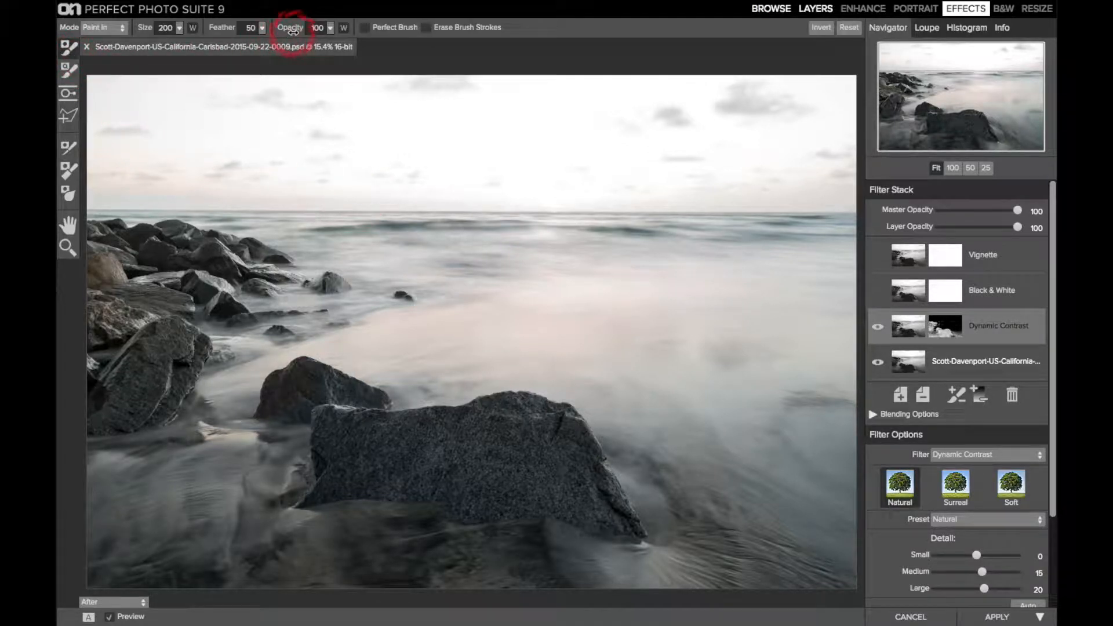
drag(283, 31, 268, 32)
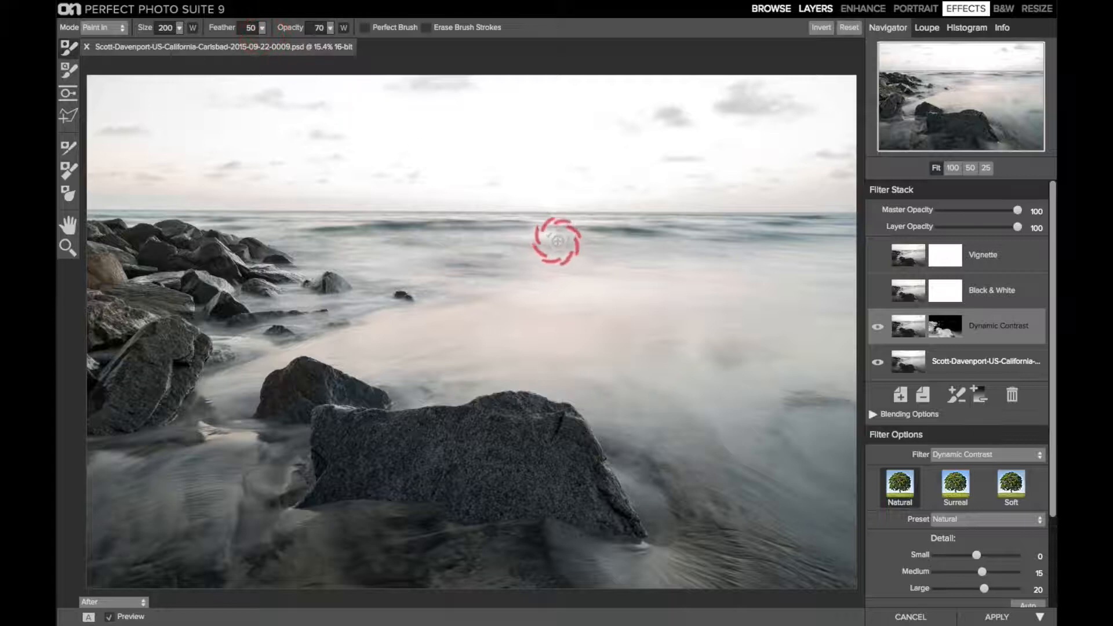
key(bracketright)
key(bracketright)
key(bracketright)
key(bracketright)
key(bracketright)
key(bracketright)
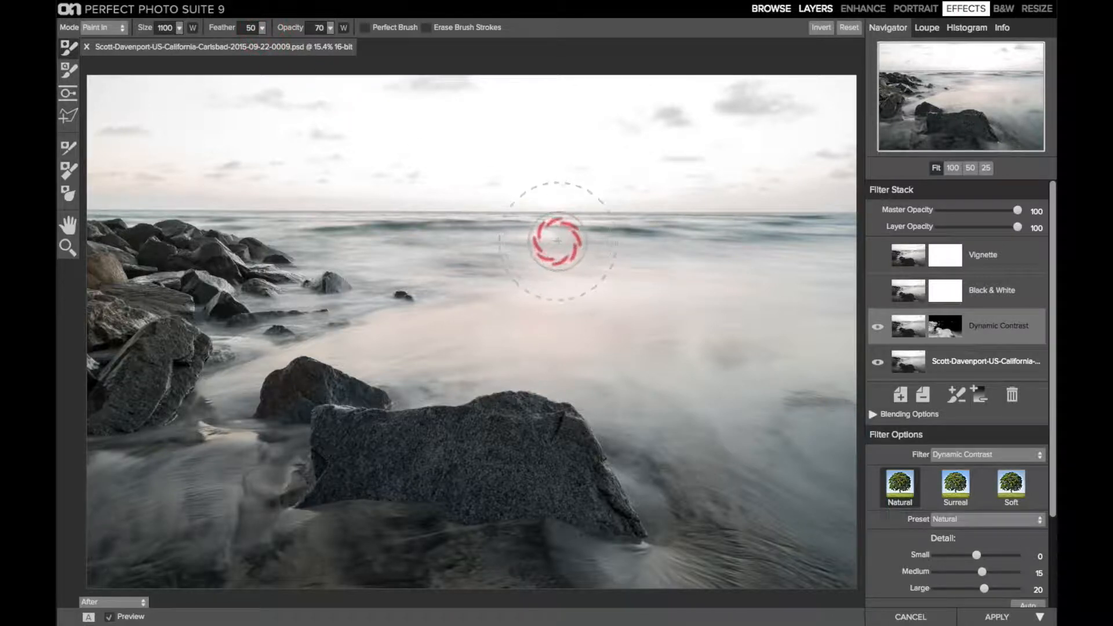
mouse_move(699, 301)
mouse_down()
mouse_move(723, 292)
mouse_move(586, 312)
mouse_move(684, 342)
mouse_move(710, 366)
mouse_move(758, 287)
mouse_move(784, 329)
mouse_move(747, 325)
mouse_move(730, 351)
mouse_move(606, 322)
mouse_move(553, 328)
mouse_move(662, 311)
mouse_move(721, 345)
mouse_move(570, 335)
mouse_move(662, 283)
mouse_move(731, 313)
mouse_move(716, 341)
mouse_move(759, 332)
mouse_move(689, 308)
mouse_move(768, 369)
mouse_move(771, 350)
mouse_move(706, 274)
mouse_move(629, 293)
mouse_move(745, 358)
mouse_move(806, 316)
mouse_move(630, 272)
mouse_move(628, 331)
mouse_move(774, 326)
mouse_move(686, 271)
mouse_move(639, 330)
mouse_move(748, 290)
mouse_move(665, 285)
mouse_up()
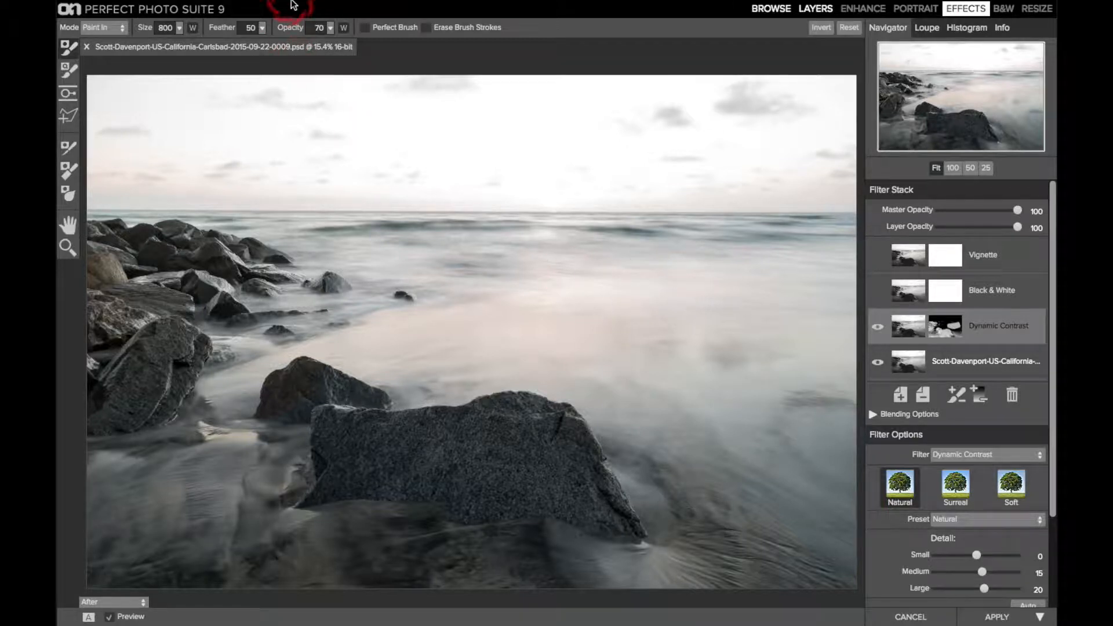
Paste the copied mask back onto the Dynamic Contrast filter.
click(281, 8)
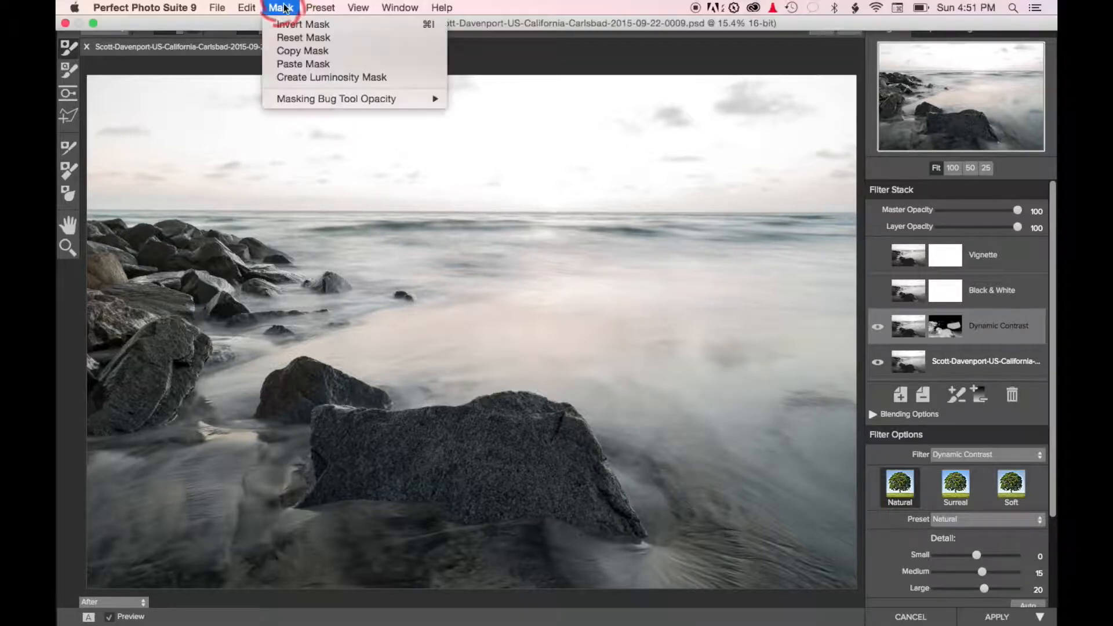
click(294, 64)
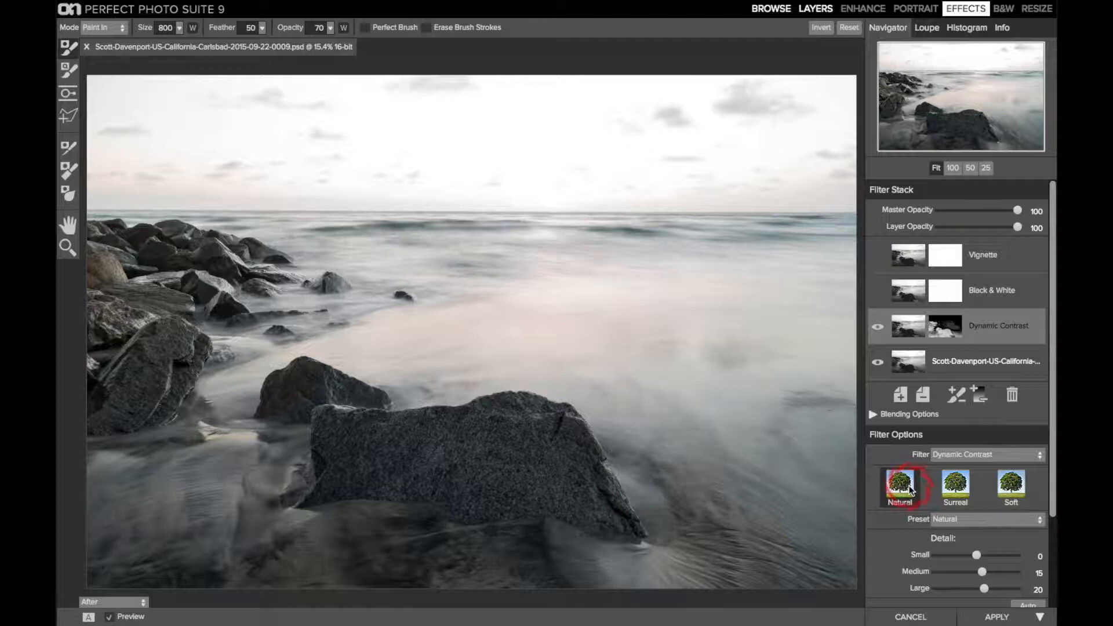
Turn on the Black & White filter and review its presets and tone settings, keeping the Custom preset.
click(987, 298)
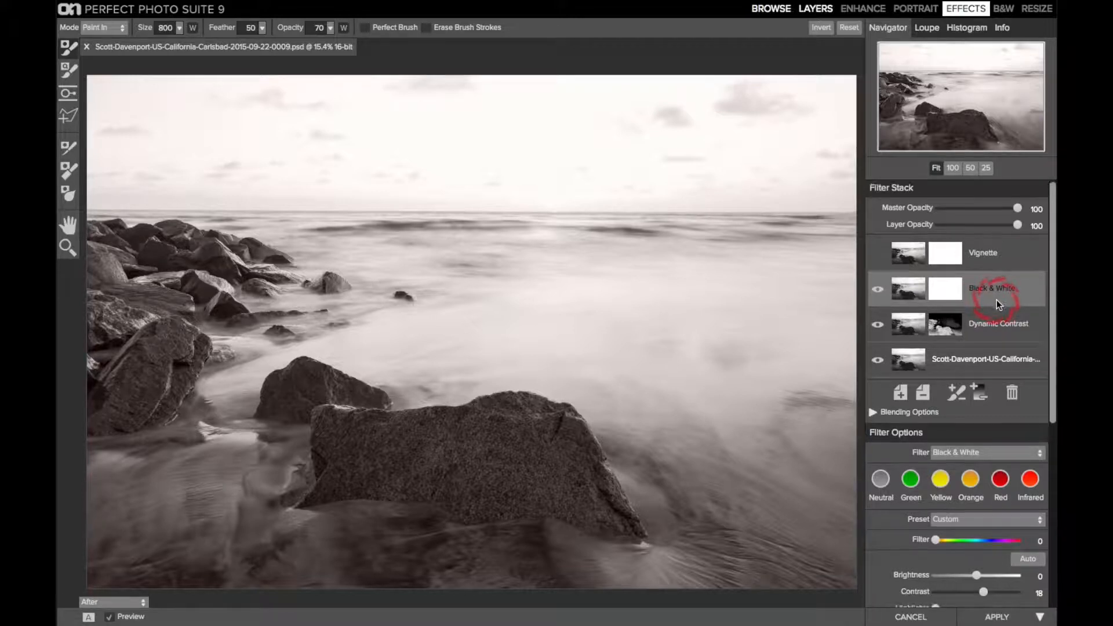
scroll(997, 301, down, 2)
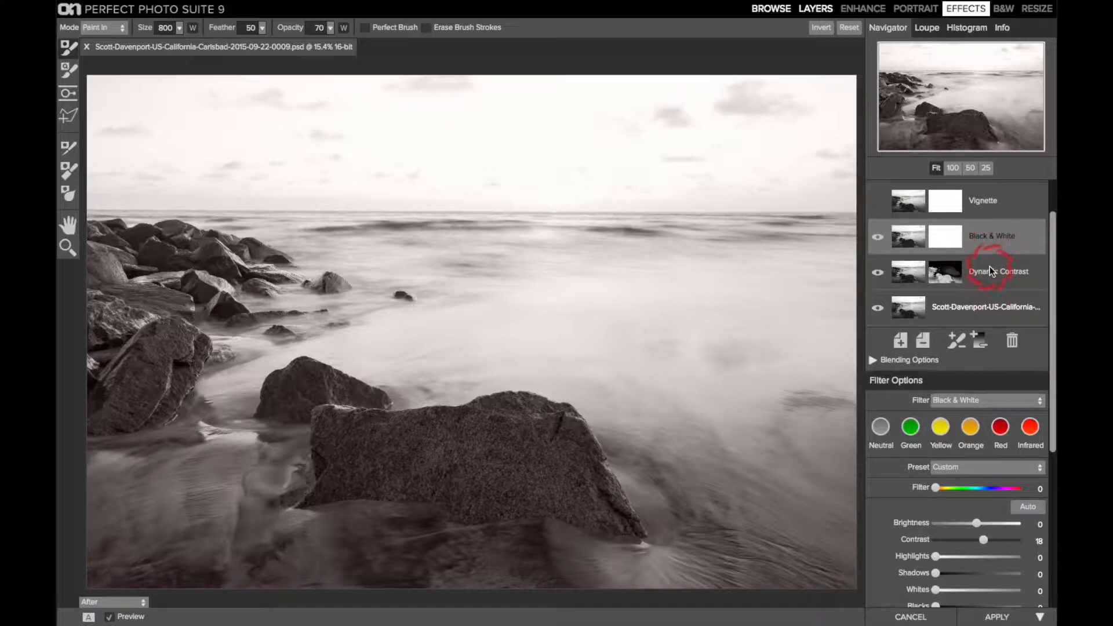
scroll(990, 270, down, 5)
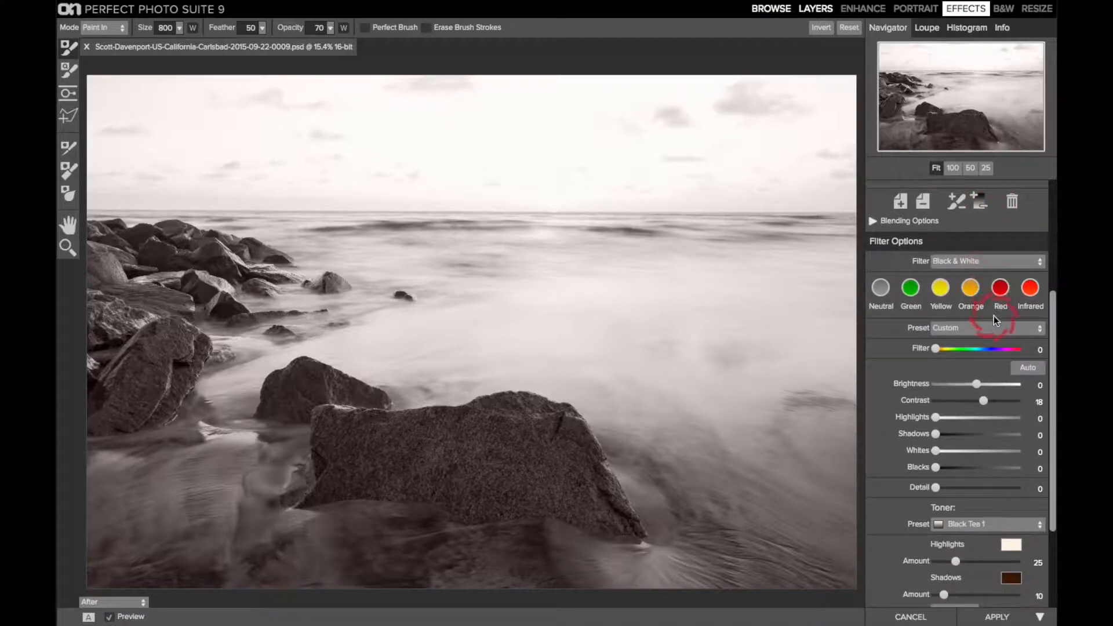
click(956, 329)
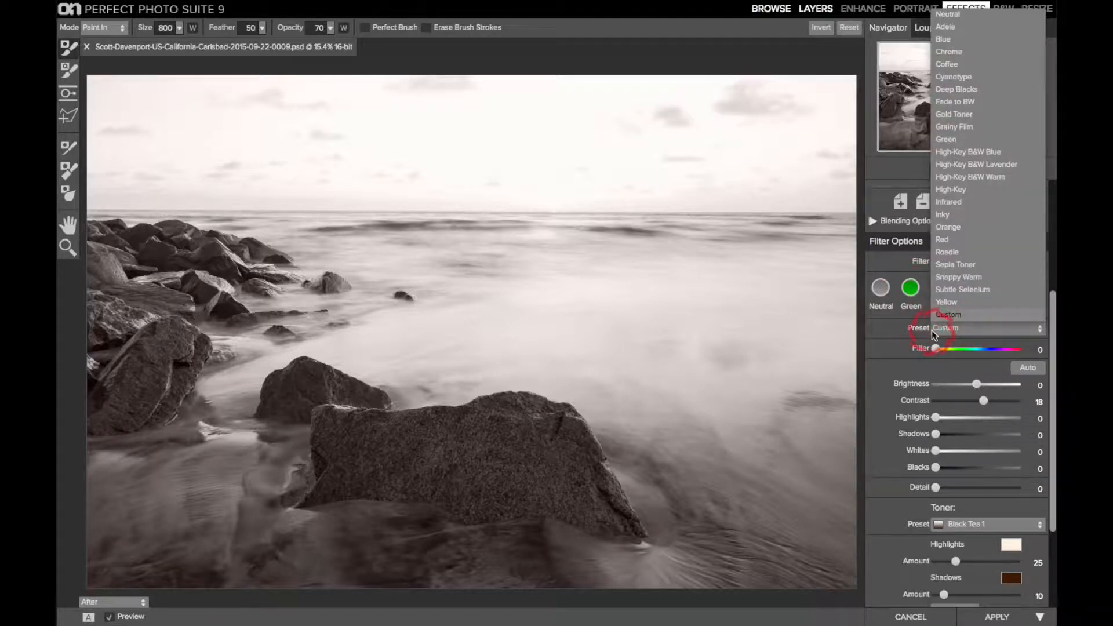
click(932, 330)
click(936, 349)
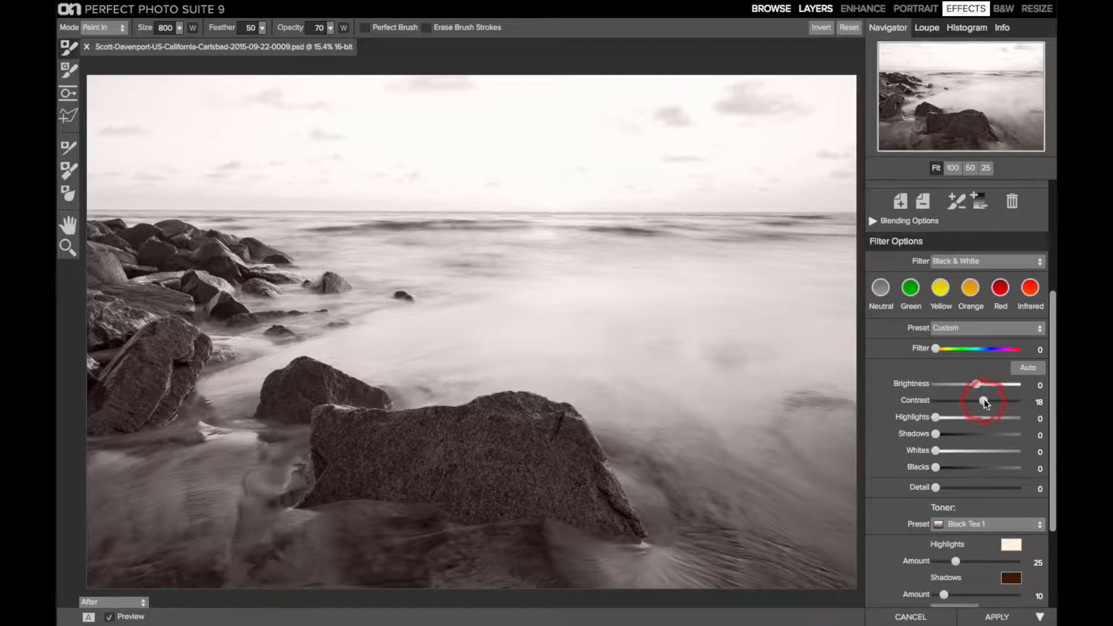
Turn on the Vignette filter above the Black & White filter and review its brightness, size, feather and roundness settings.
scroll(983, 399, down, 4)
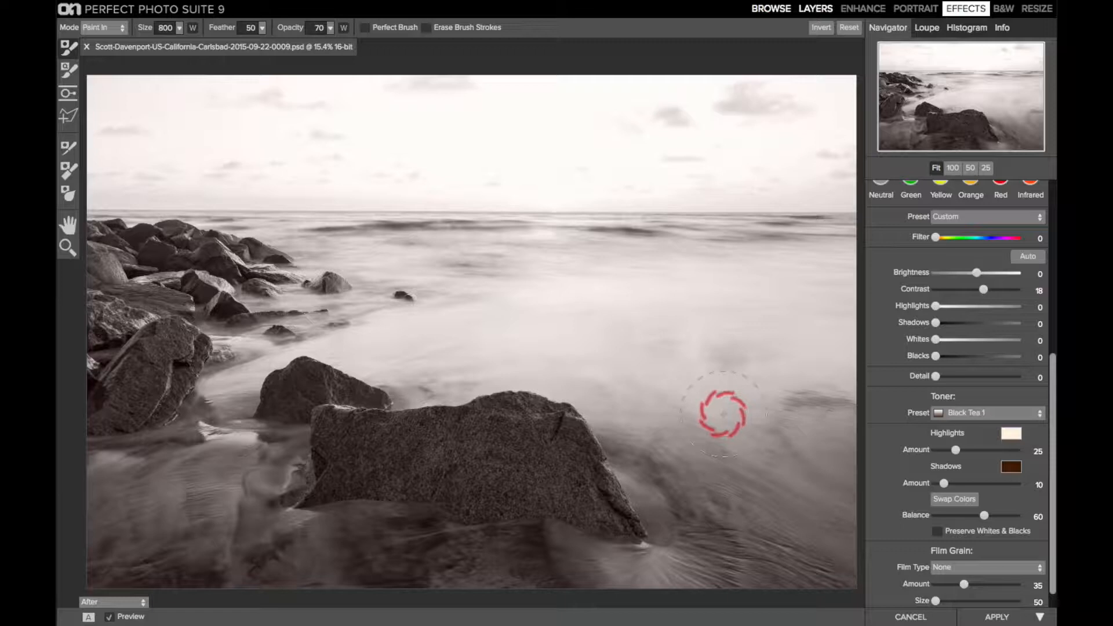
scroll(933, 332, up, 5)
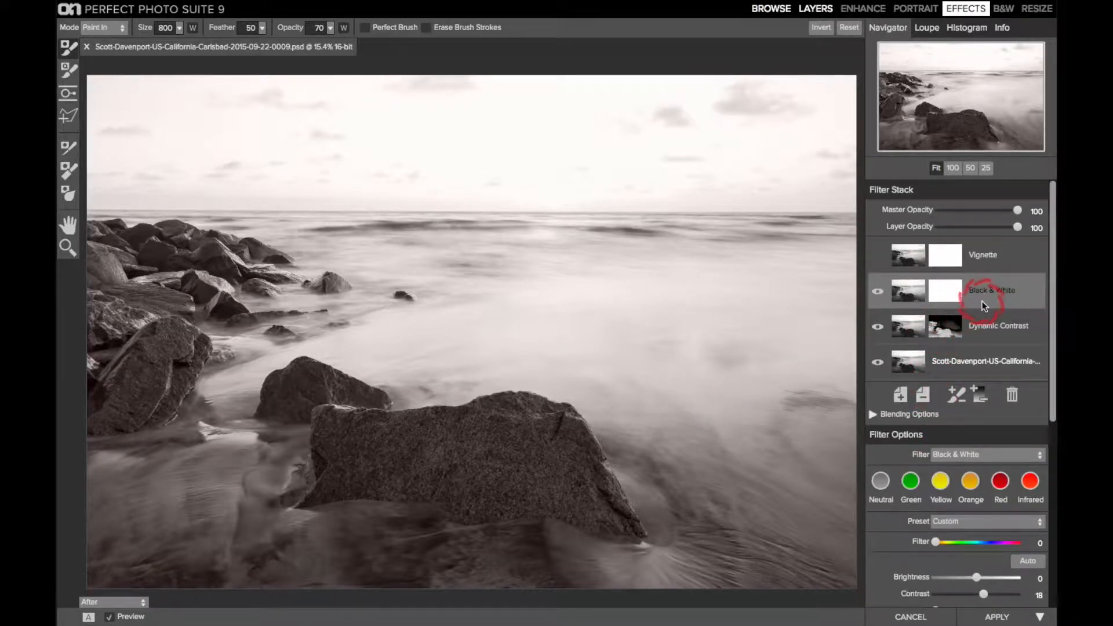
click(983, 255)
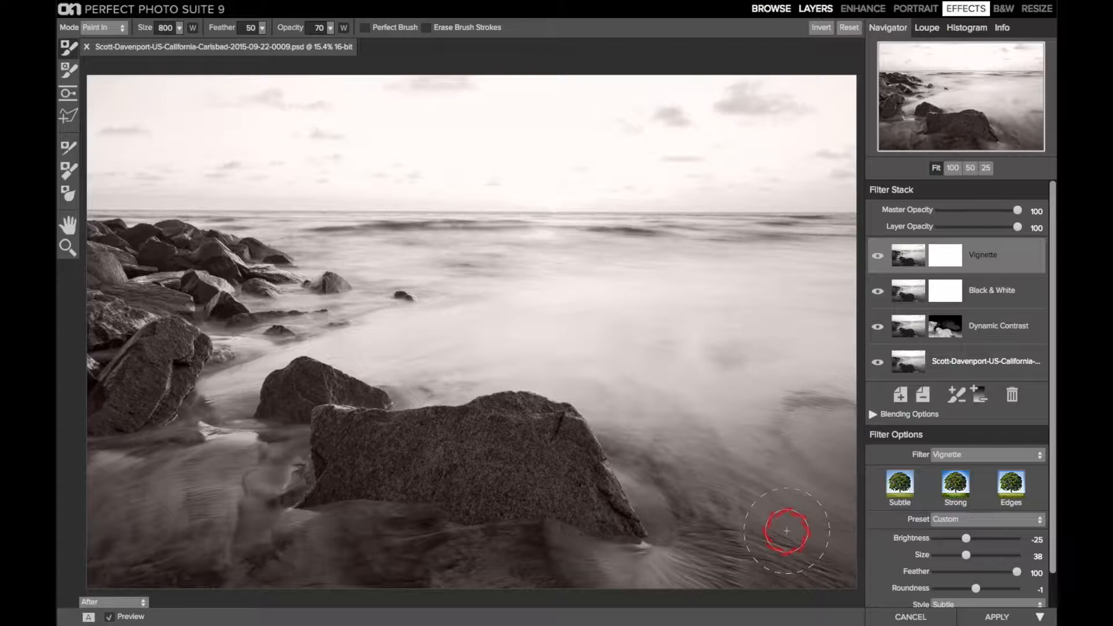
scroll(935, 491, down, 2)
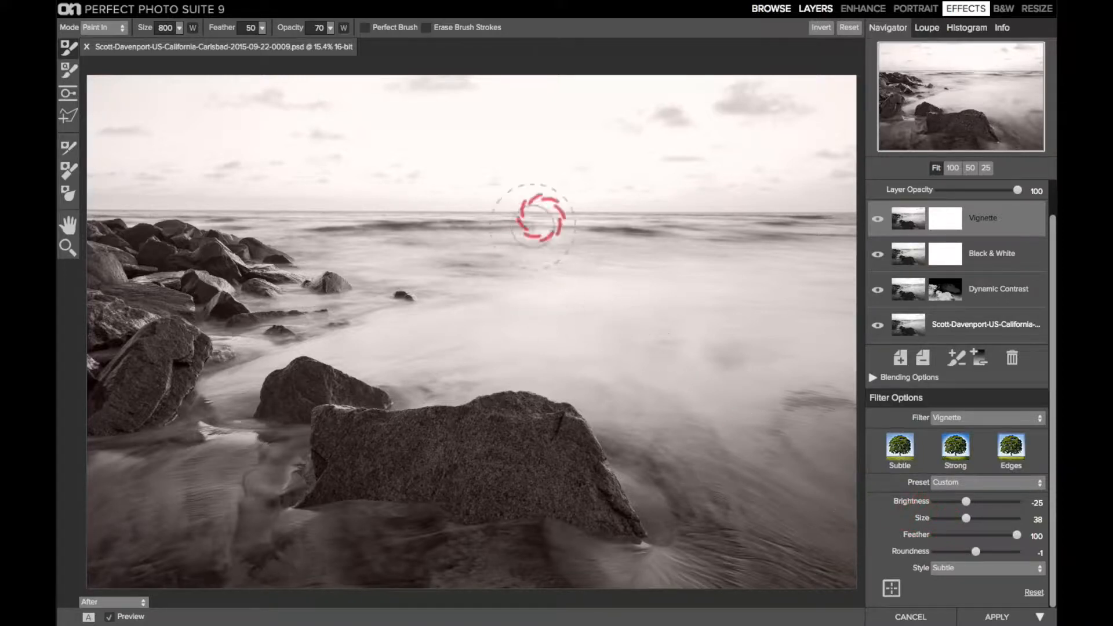
Switch the effects preview off to compare the toned black-and-white seascape with the image before the filters.
mouse_move(476, 120)
mouse_down()
mouse_move(658, 302)
mouse_move(704, 169)
mouse_move(722, 224)
mouse_up()
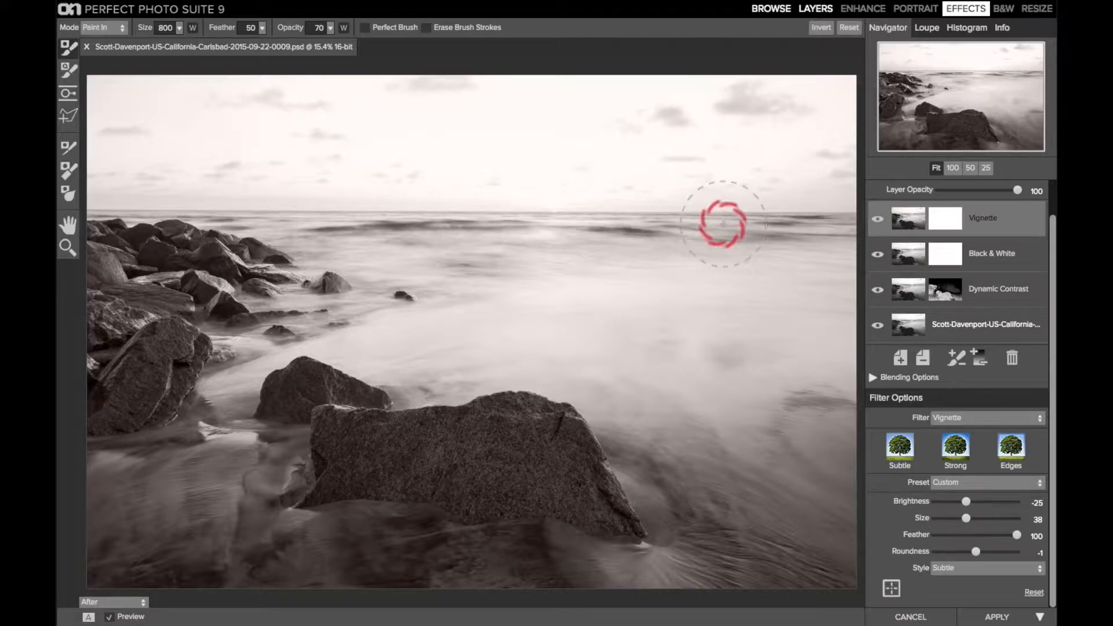
drag(718, 220, 633, 330)
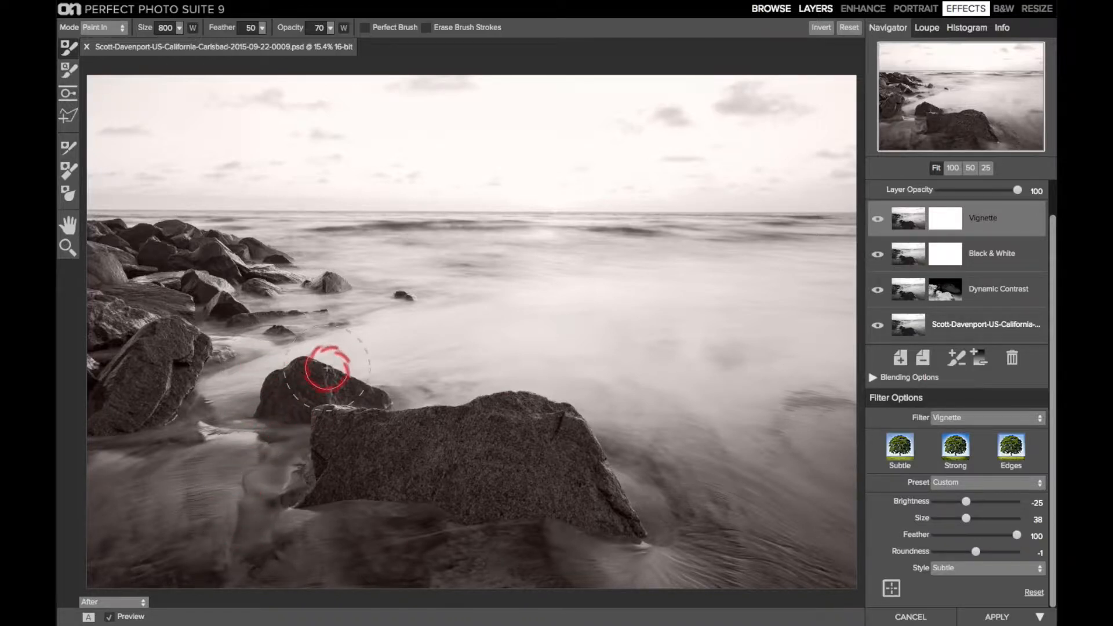
key(ctrl+p)
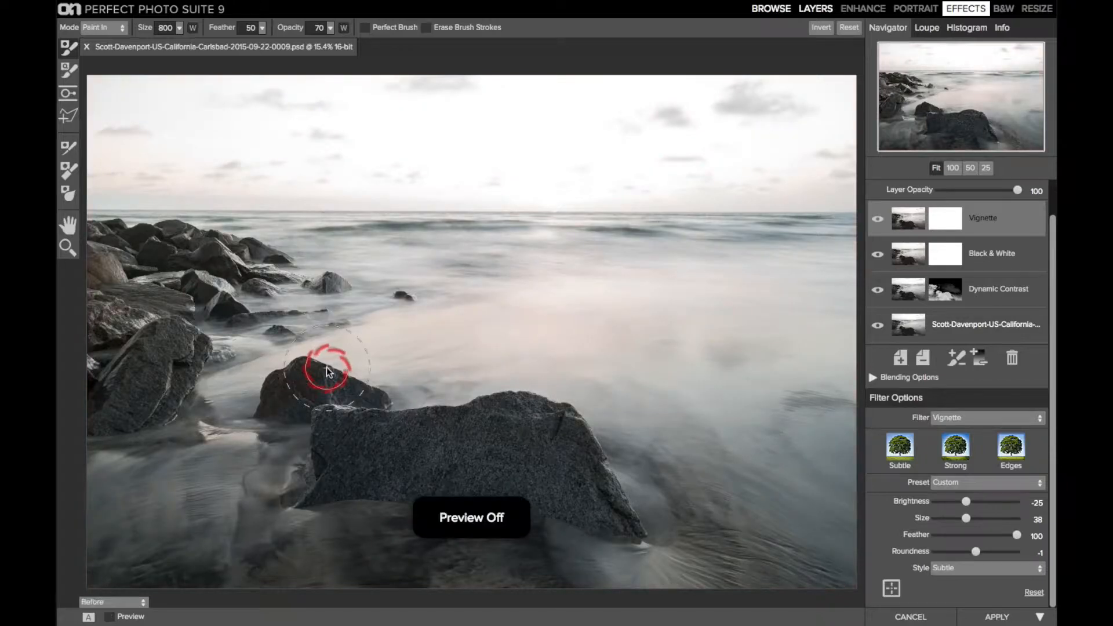